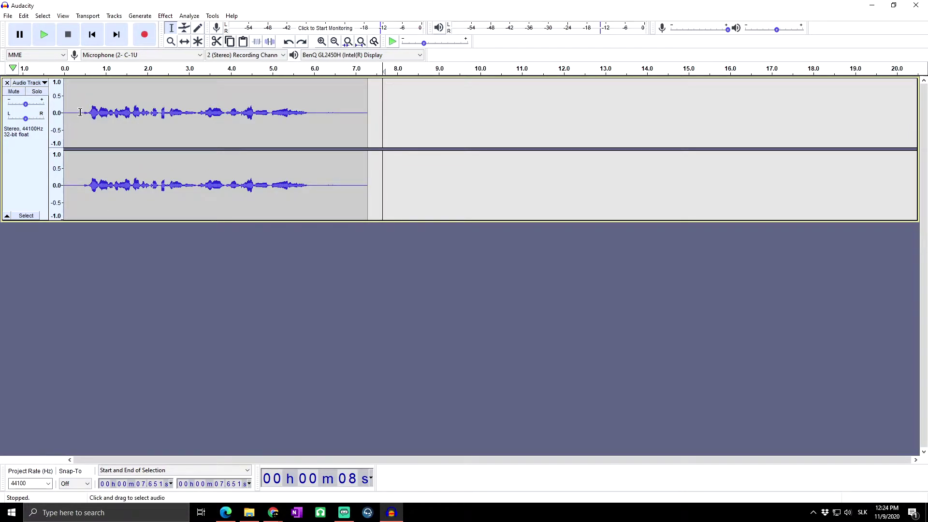
Trim the clip down to the speech between 0.43 and 5.91 s
{"action": "left_click", "coordinate": [254, 113]}
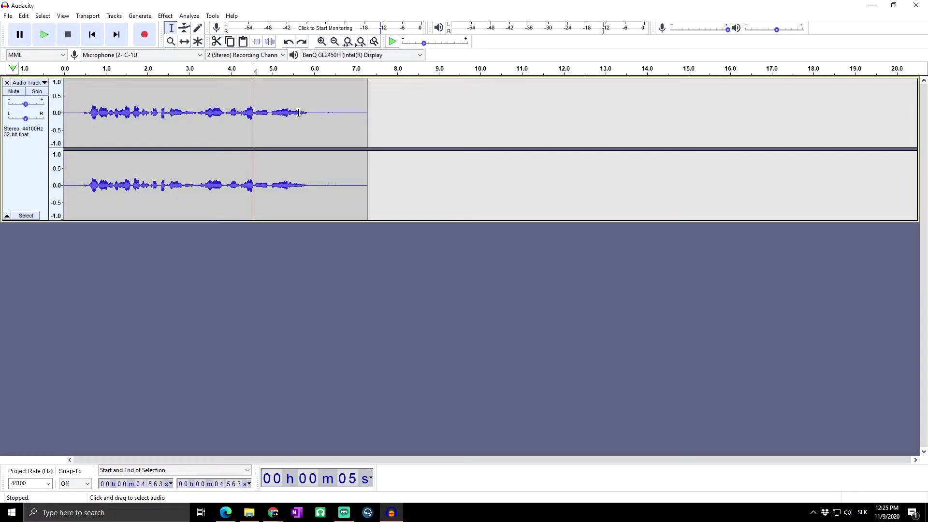
{"action": "left_click_drag", "start_coordinate": [309, 113], "coordinate": [368, 115]}
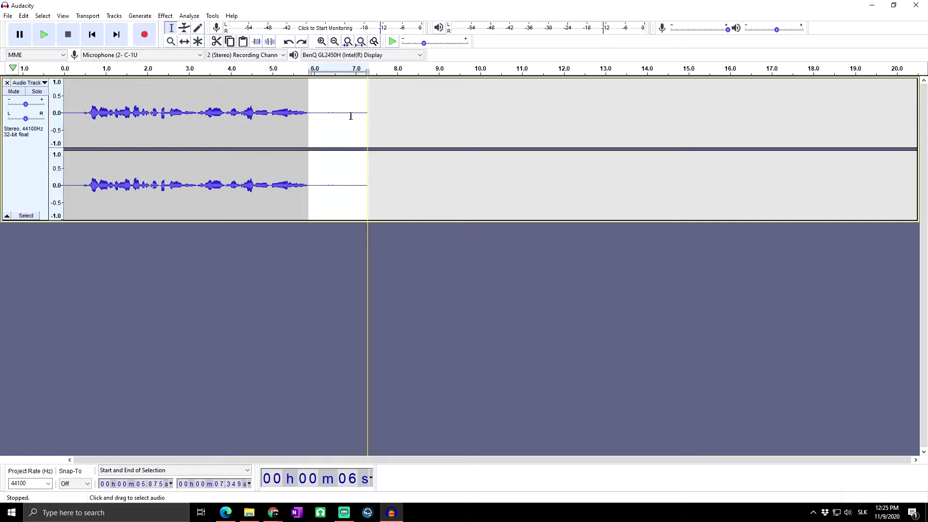
{"action": "left_click", "coordinate": [120, 112]}
{"action": "left_click_drag", "start_coordinate": [82, 113], "coordinate": [309, 116]}
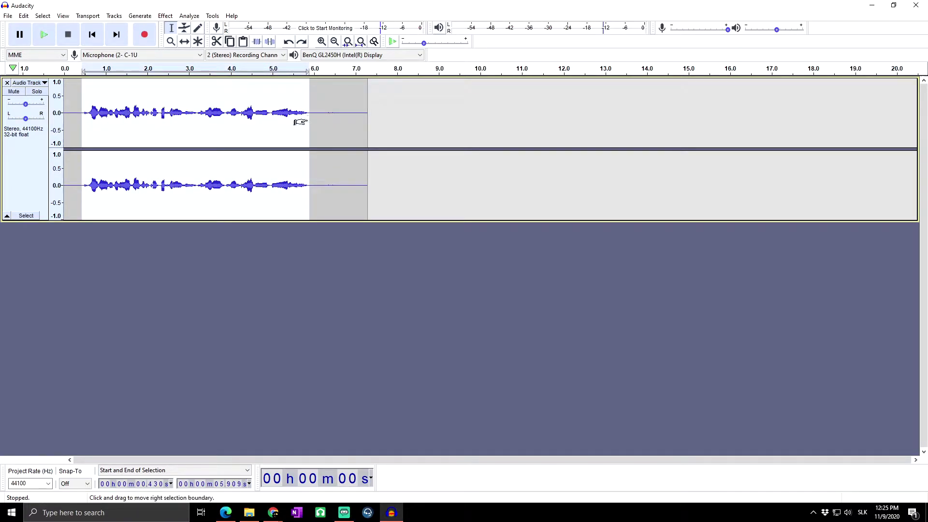
{"action": "key", "text": "ctrl+t"}
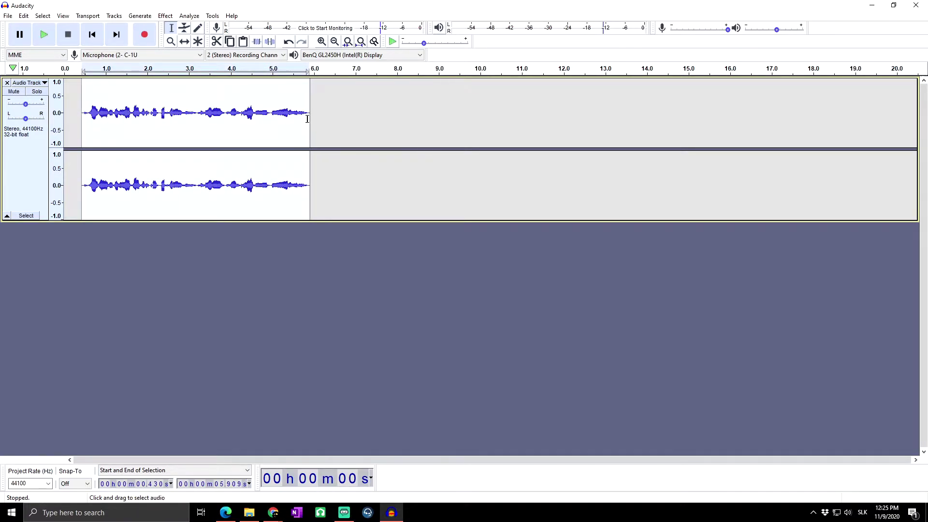
Slide the trimmed clip left so it starts at 0 s, then return to the Selection tool
{"action": "left_click", "coordinate": [184, 42]}
{"action": "left_click_drag", "start_coordinate": [193, 99], "coordinate": [174, 100]}
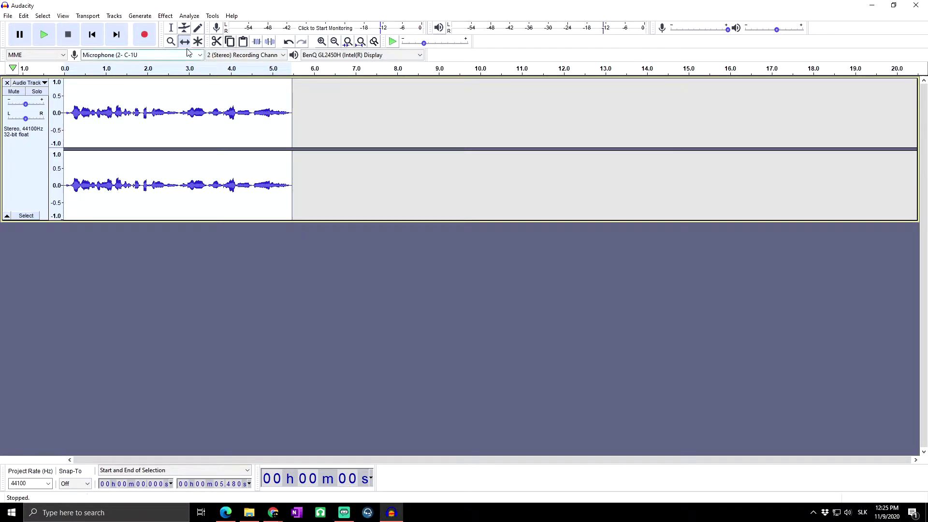
{"action": "left_click", "coordinate": [173, 29]}
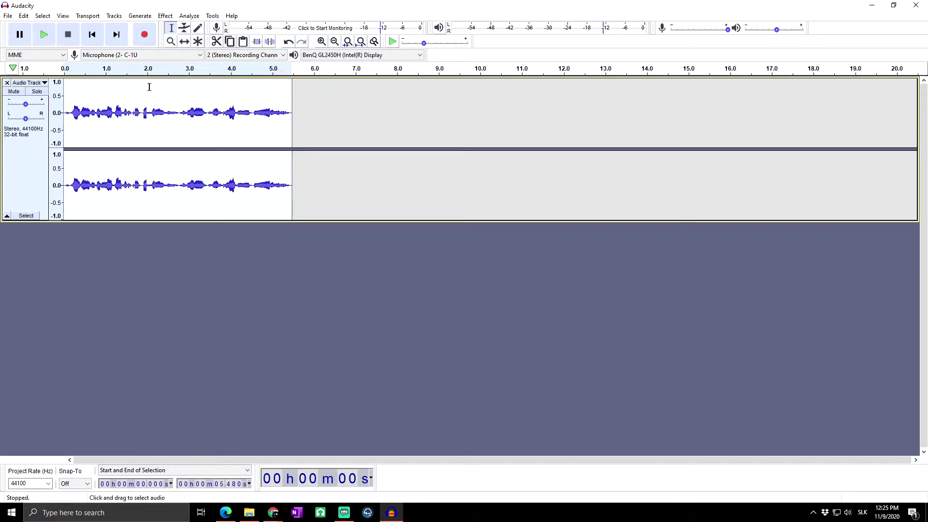
Open Change Speed and enter a speed multiplier of 2, giving a 2.740 s length
{"action": "left_click", "coordinate": [166, 16]}
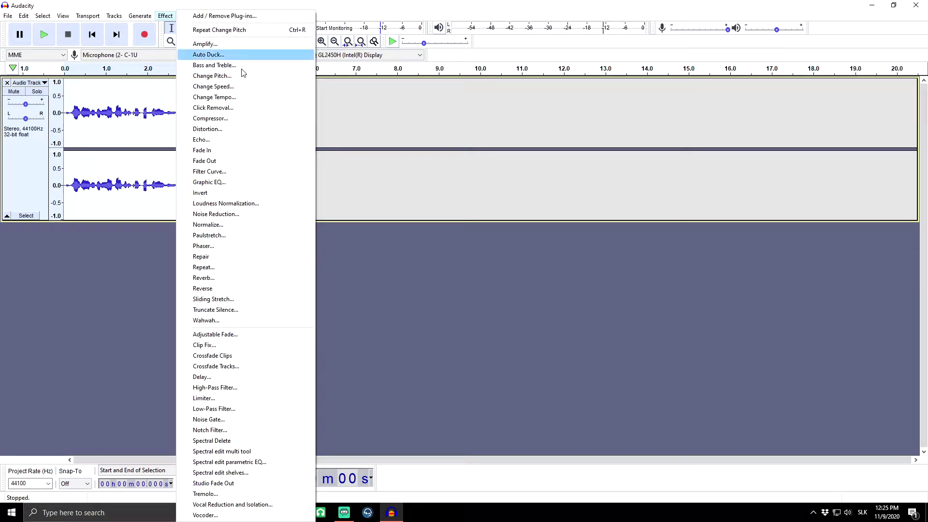
{"action": "left_click", "coordinate": [237, 87]}
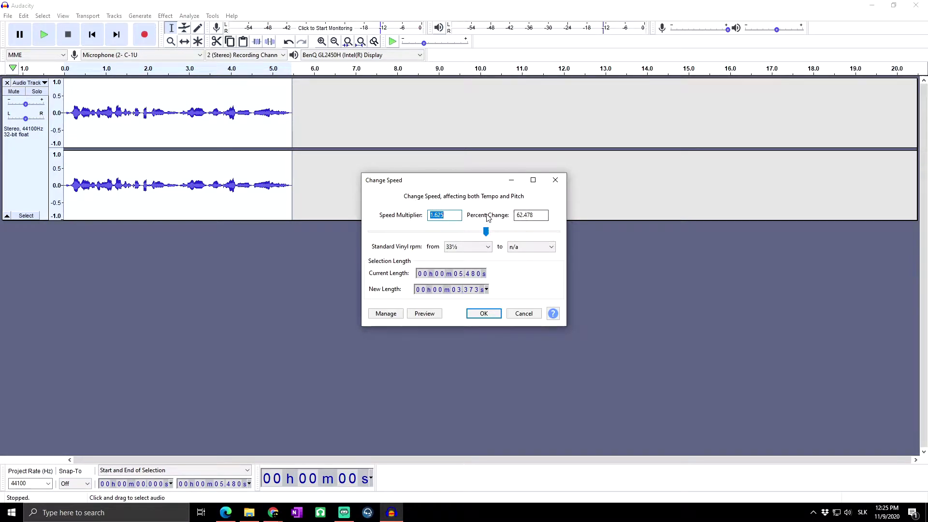
{"action": "double_click", "coordinate": [522, 217]}
{"action": "key", "text": "shift+Tab"}
{"action": "type", "text": "2"}
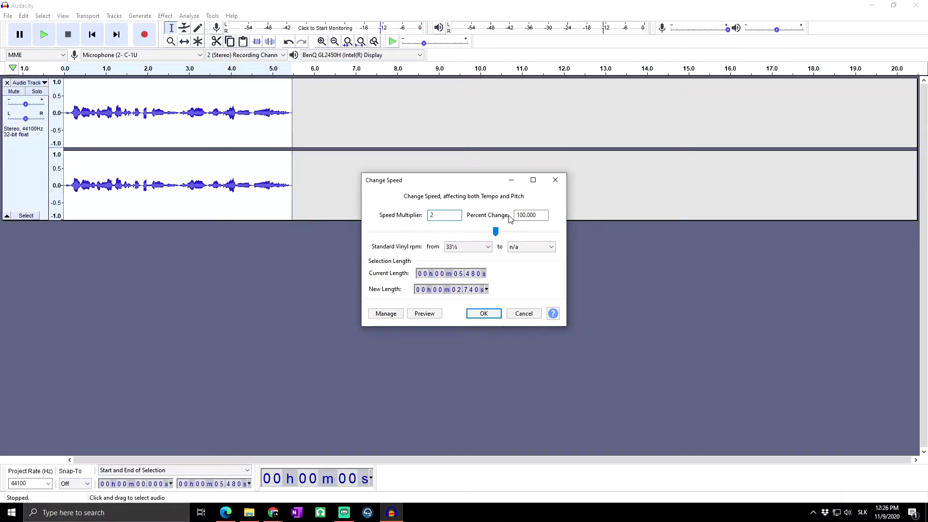
{"action": "key", "text": "Tab"}
{"action": "left_click", "coordinate": [488, 247]}
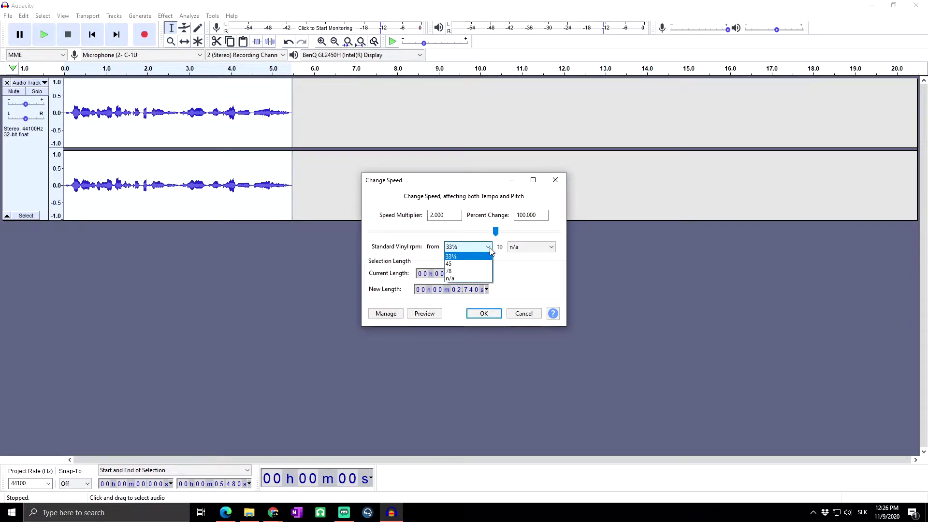
{"action": "left_click", "coordinate": [543, 272]}
{"action": "left_click", "coordinate": [552, 248]}
{"action": "left_click", "coordinate": [489, 249]}
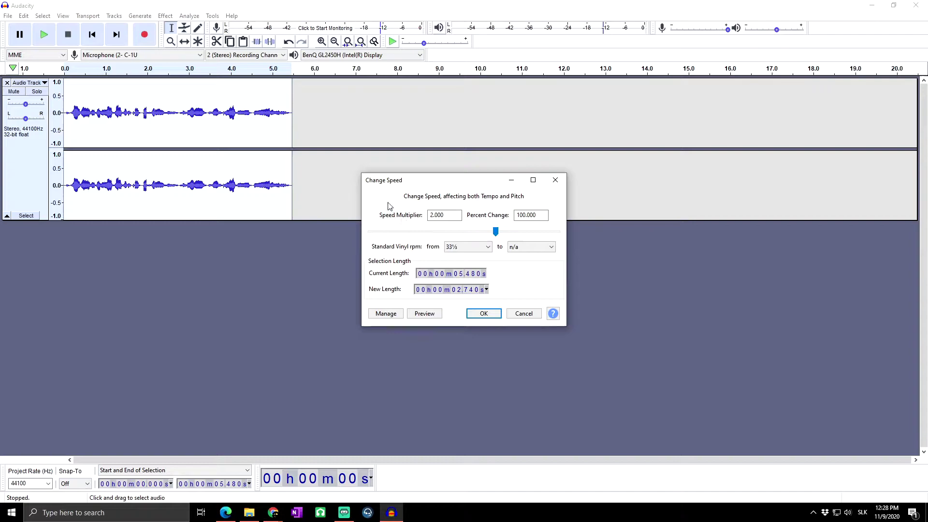
{"action": "left_click", "coordinate": [434, 314]}
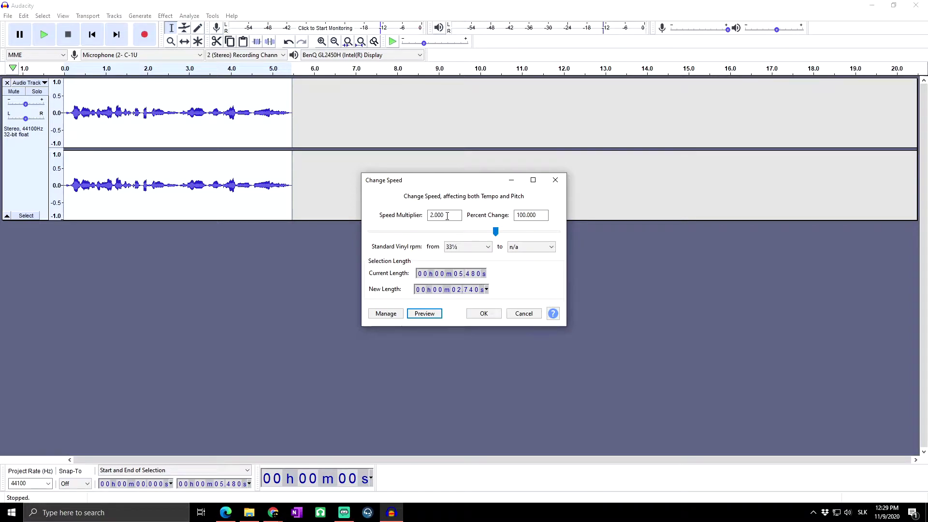
{"action": "left_click_drag", "start_coordinate": [447, 216], "coordinate": [423, 220]}
Set the speed multiplier to 1.25 (25% faster, 4.384 s), preview it, and apply it
{"action": "type", "text": "12"}
{"action": "key", "text": "BackSpace"}
{"action": "type", "text": ".25"}
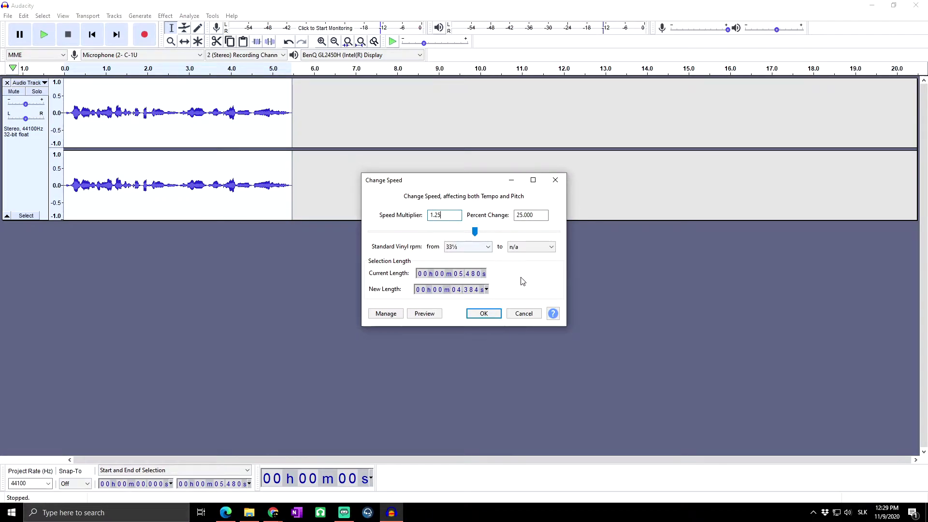
{"action": "left_click", "coordinate": [430, 315]}
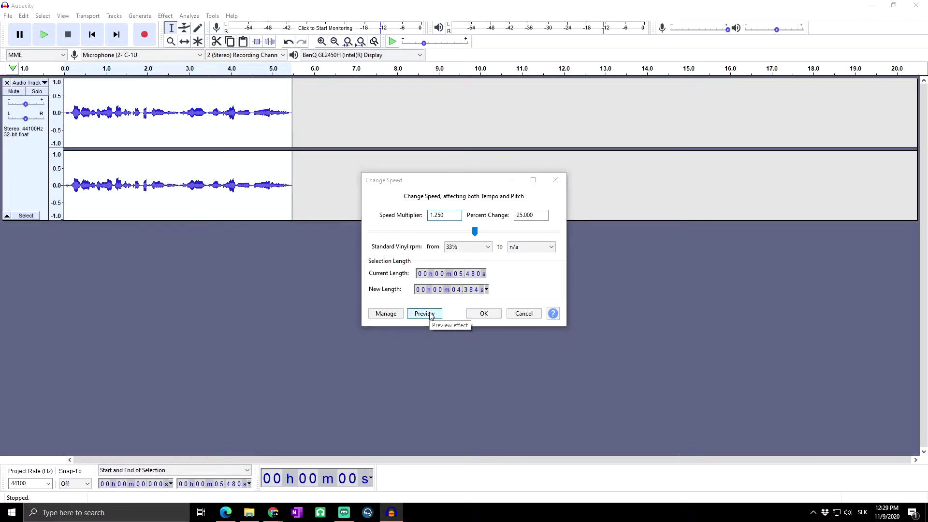
{"action": "left_click", "coordinate": [491, 285]}
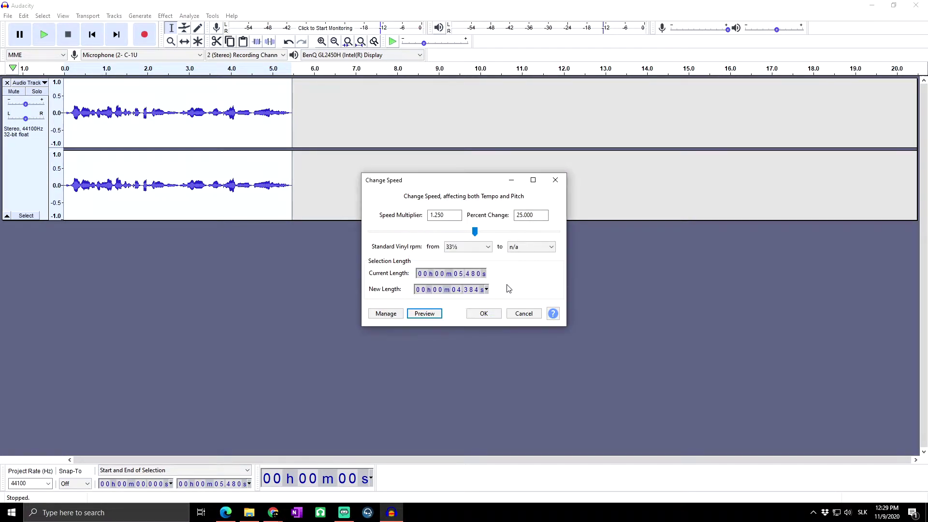
{"action": "left_click", "coordinate": [484, 314]}
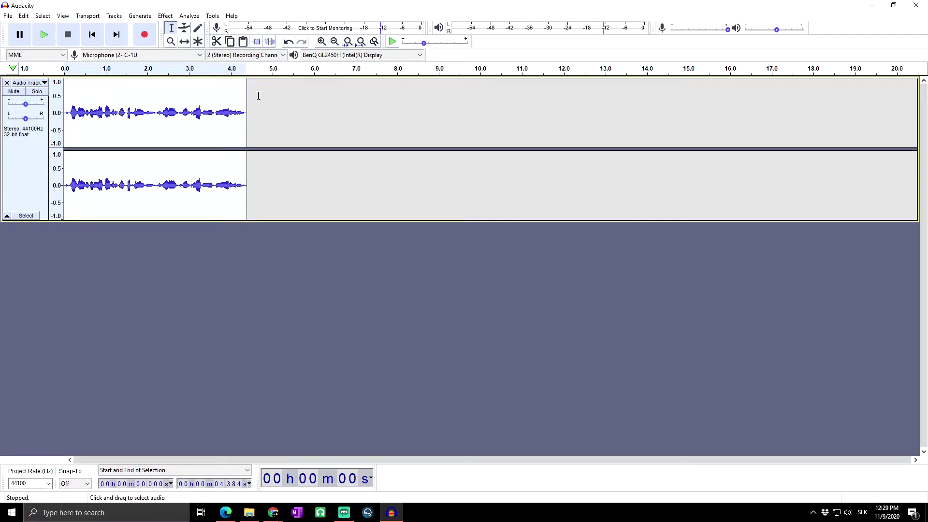
Undo the 1.25 speed change, restoring the clip's 5.48 s length
{"action": "left_click", "coordinate": [69, 94]}
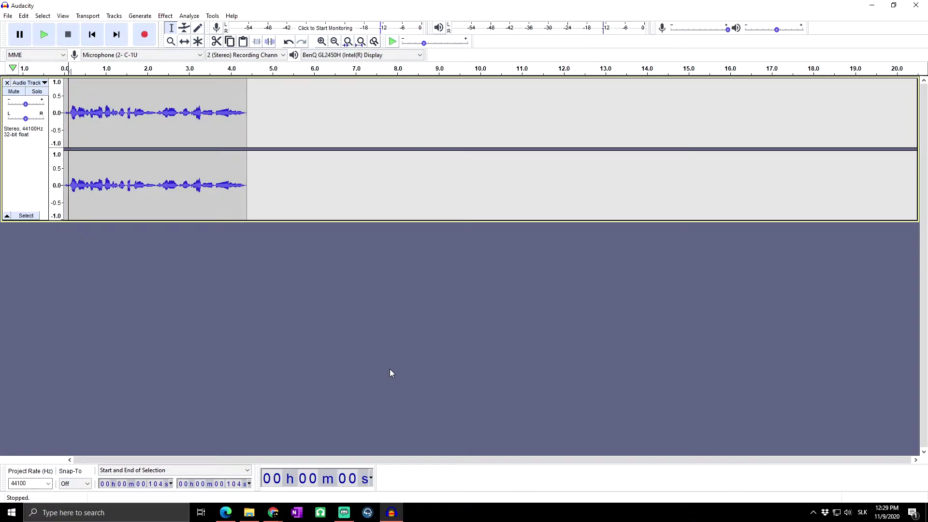
{"action": "left_click", "coordinate": [269, 126]}
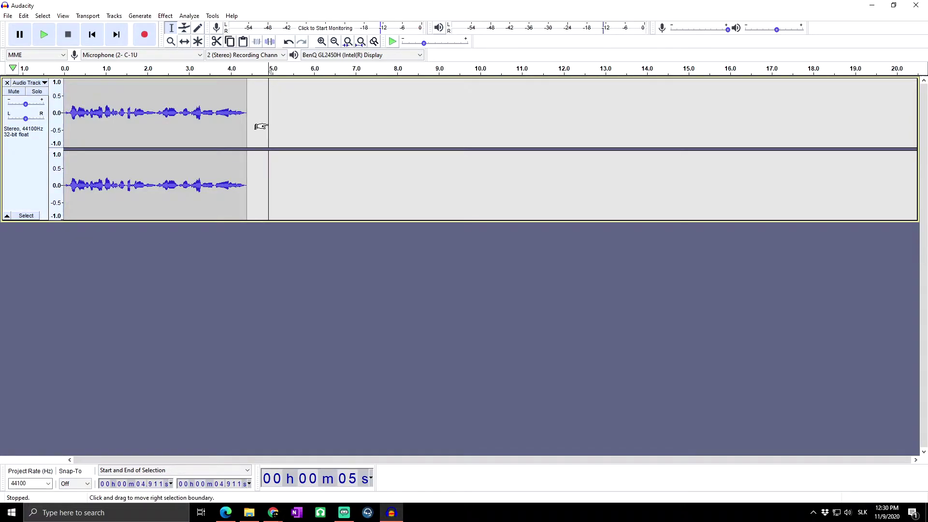
{"action": "key", "text": "ctrl+z"}
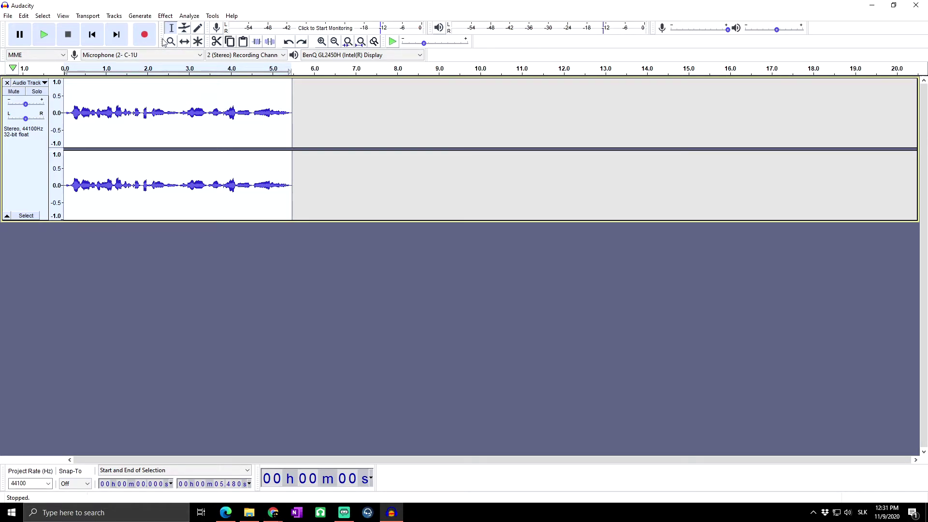
{"action": "left_click", "coordinate": [165, 16]}
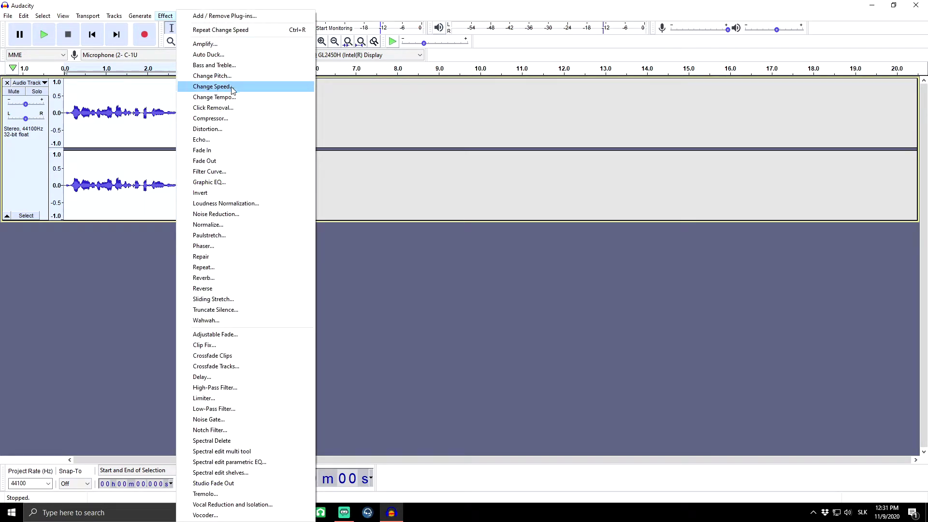
Reopen Change Speed and try a 25 percent change, then a slider speed of about 1.08
{"action": "left_click", "coordinate": [232, 91]}
{"action": "type", "text": "1"}
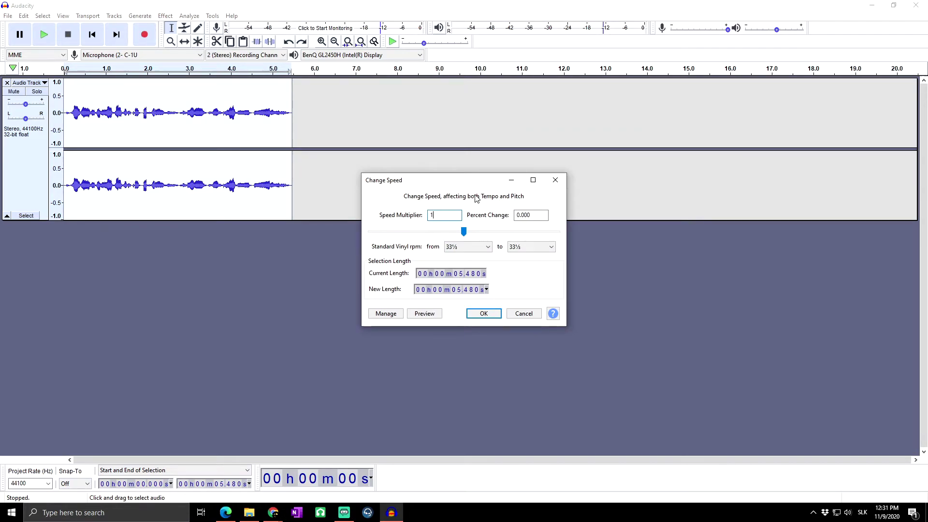
{"action": "double_click", "coordinate": [531, 215]}
{"action": "type", "text": "25"}
{"action": "left_click_drag", "start_coordinate": [463, 234], "coordinate": [567, 230]}
Enter a 0.750 speed multiplier (−25%), stretching the clip to 7.307 s
{"action": "double_click", "coordinate": [538, 216]}
{"action": "left_click_drag", "start_coordinate": [557, 232], "coordinate": [454, 236]}
{"action": "left_click_drag", "start_coordinate": [453, 237], "coordinate": [450, 234]}
{"action": "left_click", "coordinate": [532, 217]}
{"action": "left_click_drag", "start_coordinate": [535, 217], "coordinate": [531, 217]}
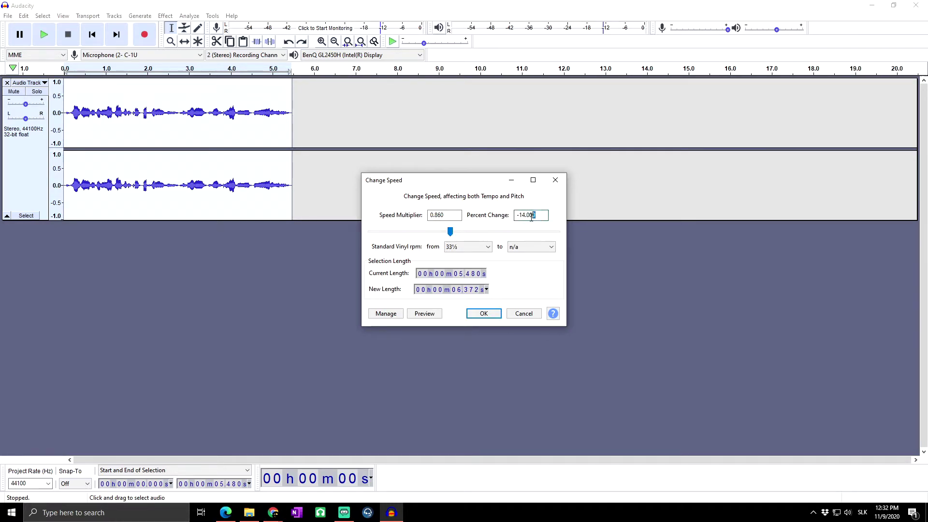
{"action": "double_click", "coordinate": [448, 216]}
{"action": "type", "text": "0.750"}
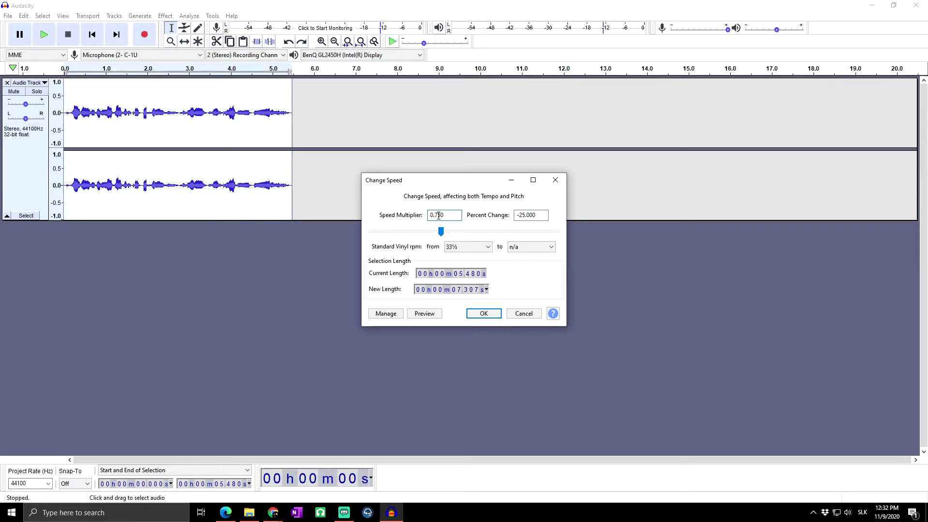
{"action": "double_click", "coordinate": [542, 215]}
Preview the 0.75× speed change and close the dialog without applying it
{"action": "left_click", "coordinate": [431, 314]}
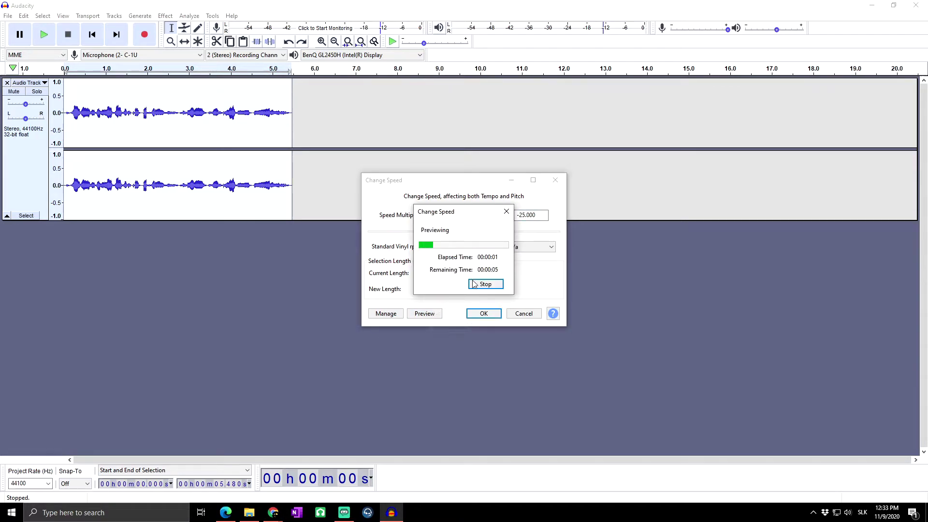
{"action": "left_click", "coordinate": [489, 286]}
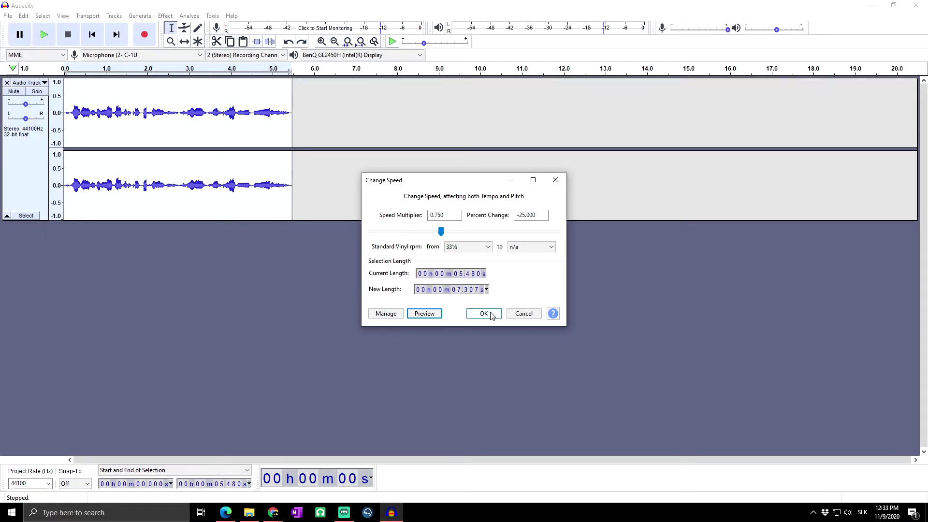
{"action": "left_click", "coordinate": [555, 180]}
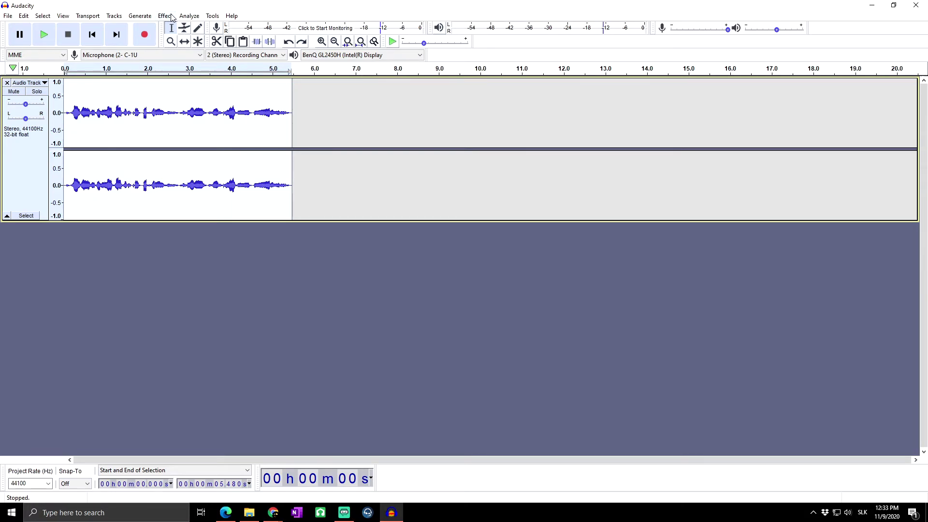
Reopen Change Speed with Ctrl+R and cancel it, leaving the clip unchanged
{"action": "key", "text": "ctrl+r"}
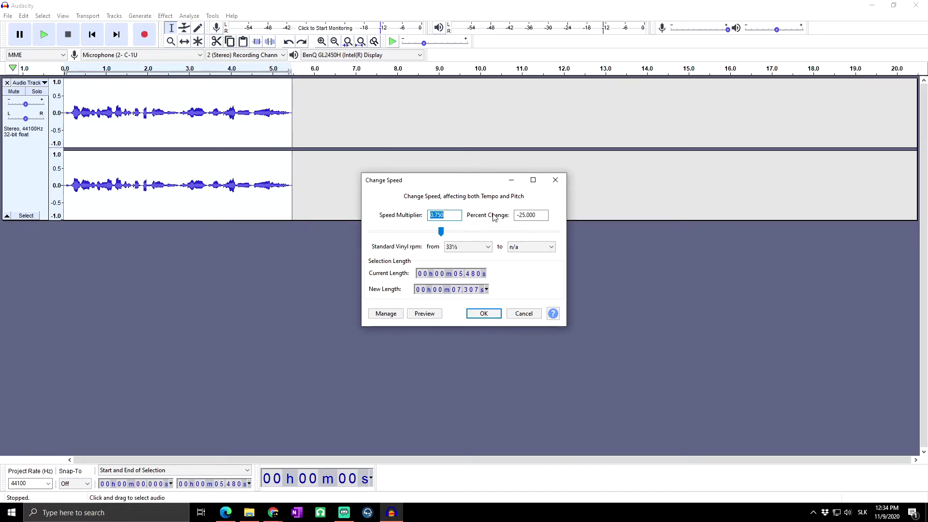
{"action": "key", "text": "Escape"}
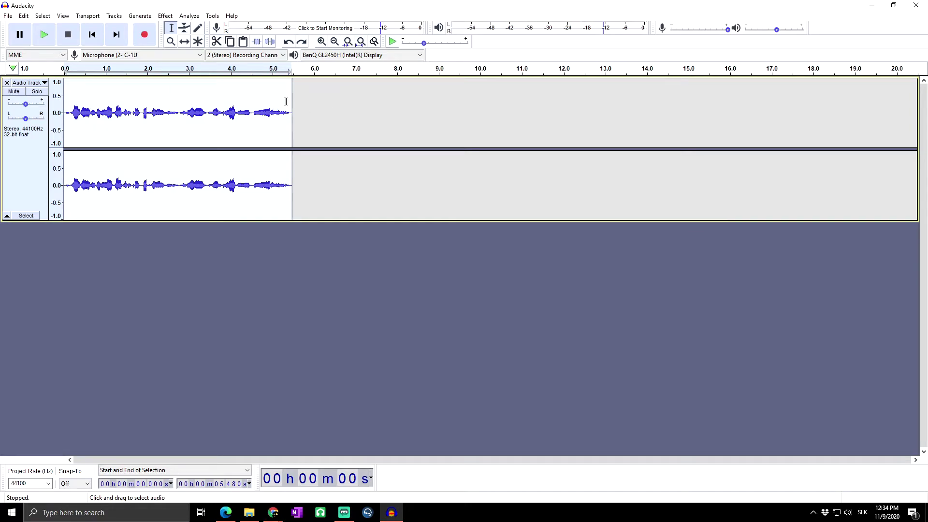
{"action": "left_click", "coordinate": [166, 16]}
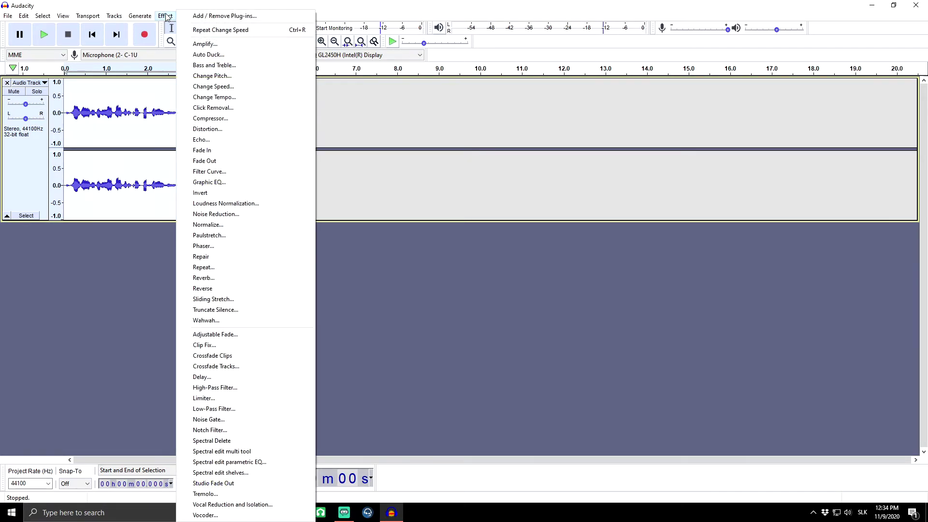
Open Change Tempo and test the tempo slider from about 400% down to about 10%
{"action": "left_click", "coordinate": [229, 99]}
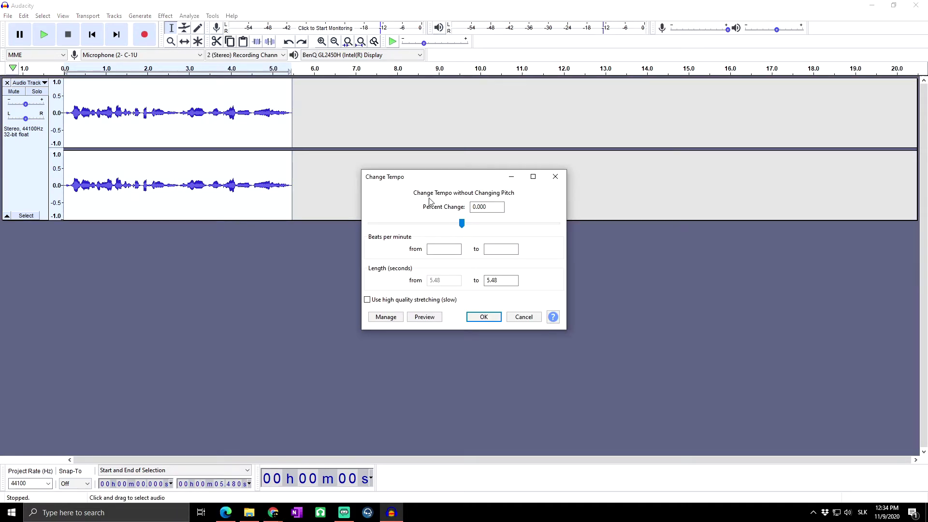
{"action": "left_click", "coordinate": [491, 205]}
{"action": "left_click_drag", "start_coordinate": [495, 207], "coordinate": [474, 208]}
{"action": "left_click", "coordinate": [463, 224]}
{"action": "left_click_drag", "start_coordinate": [462, 225], "coordinate": [368, 226]}
{"action": "left_click_drag", "start_coordinate": [371, 224], "coordinate": [467, 224]}
Set the tempo Percent Change to 25, shortening the clip from 5.48 to 4.38 s
{"action": "double_click", "coordinate": [496, 207]}
{"action": "type", "text": "25"}
{"action": "left_click", "coordinate": [502, 281]}
{"action": "type", "text": "5"}
{"action": "left_click_drag", "start_coordinate": [490, 206], "coordinate": [338, 218]}
{"action": "type", "text": "25"}
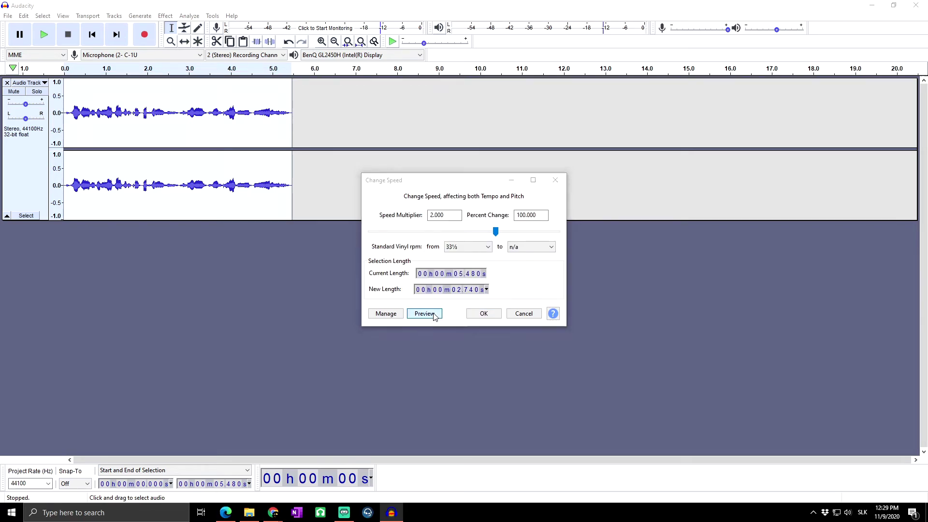
Preview the +25% tempo, then change it to −25% (7.31 s) and preview that
{"action": "left_click", "coordinate": [425, 315]}
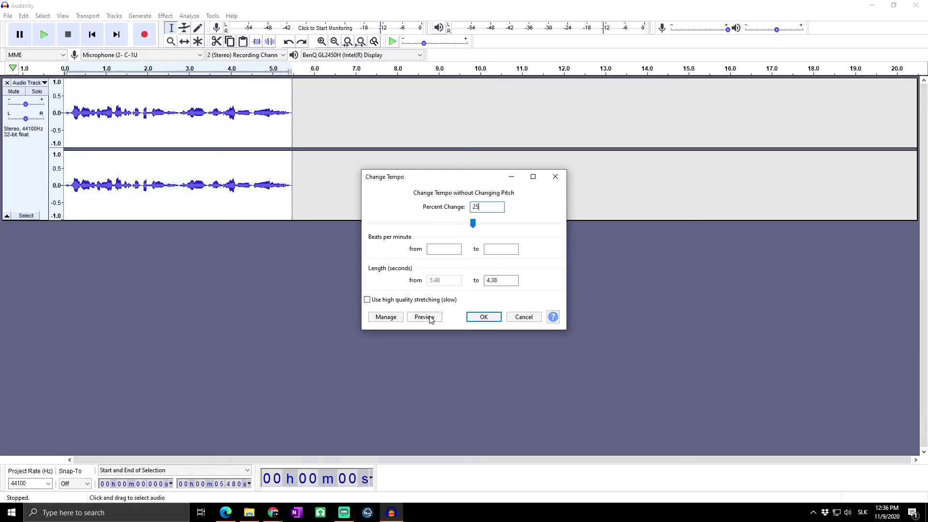
{"action": "left_click", "coordinate": [425, 317]}
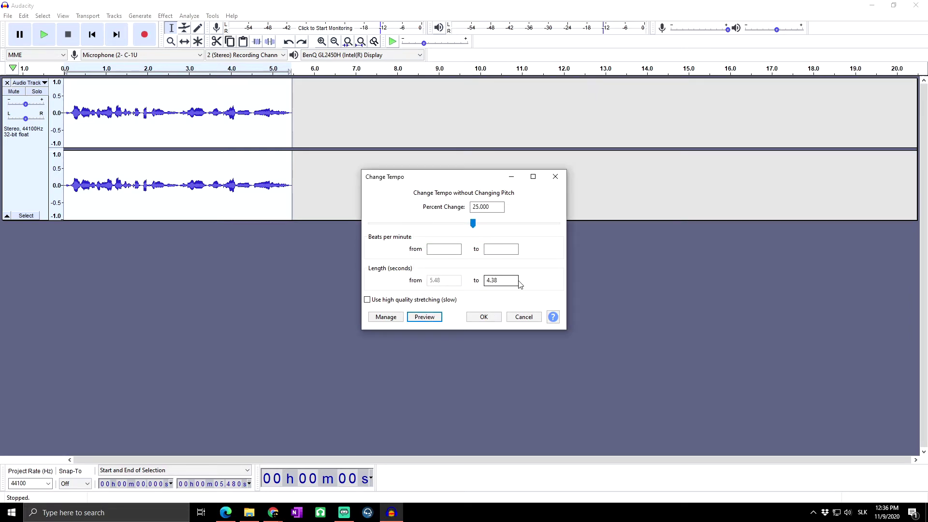
{"action": "double_click", "coordinate": [492, 207]}
{"action": "type", "text": "-25"}
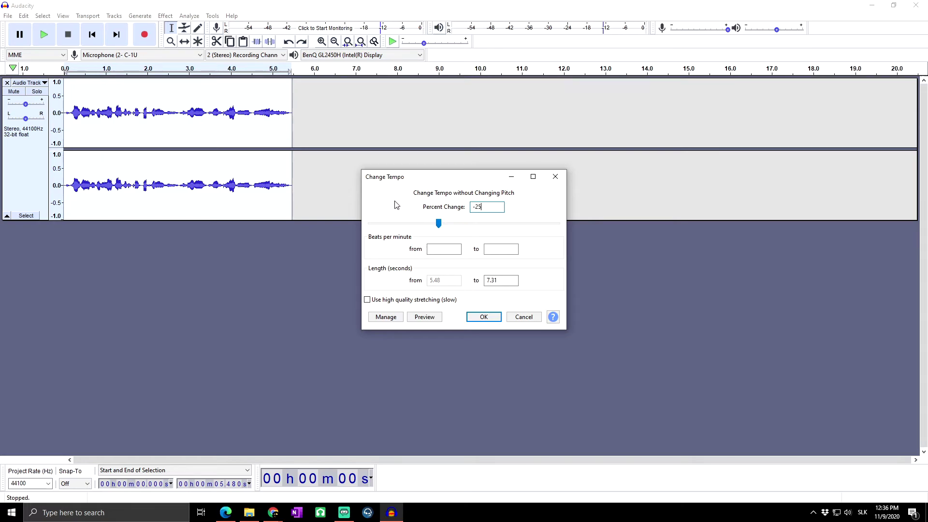
{"action": "left_click", "coordinate": [417, 319]}
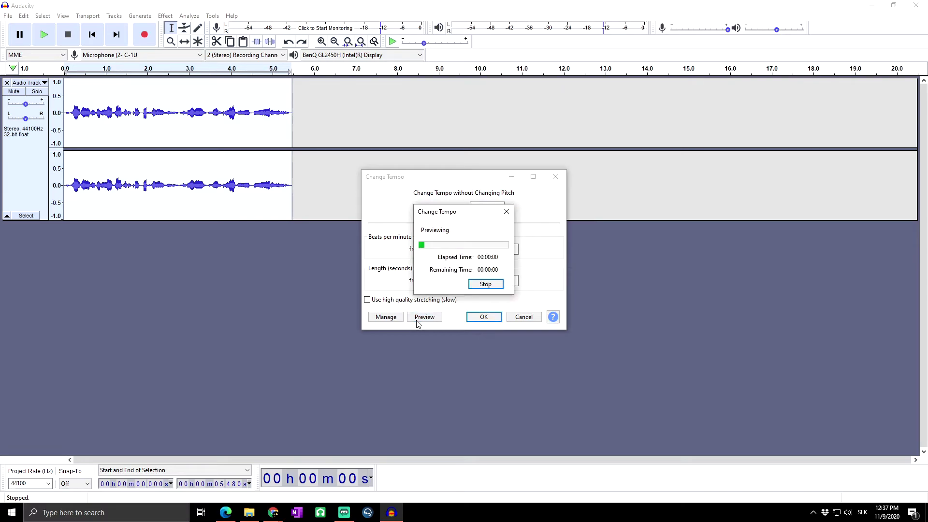
{"action": "left_click", "coordinate": [487, 286]}
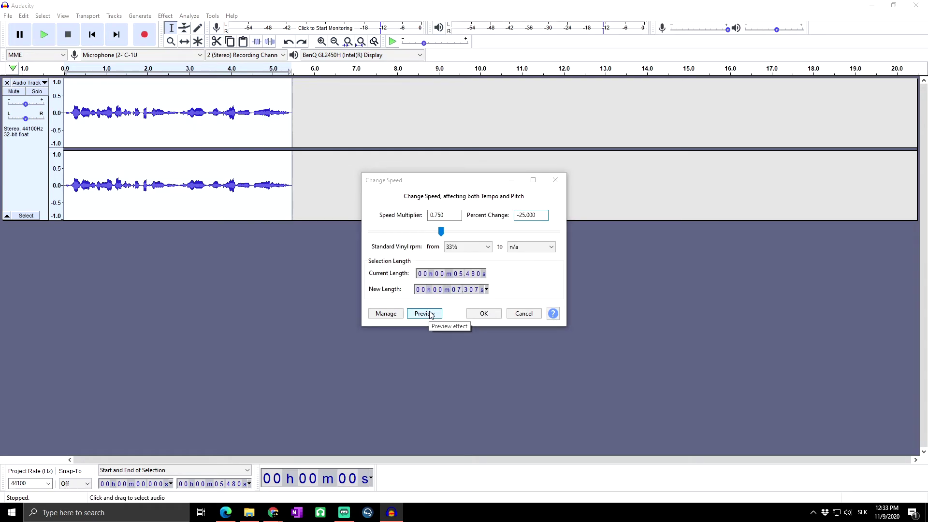
Preview the −25% tempo change twice, then close Change Tempo without applying it
{"action": "left_click", "coordinate": [425, 314]}
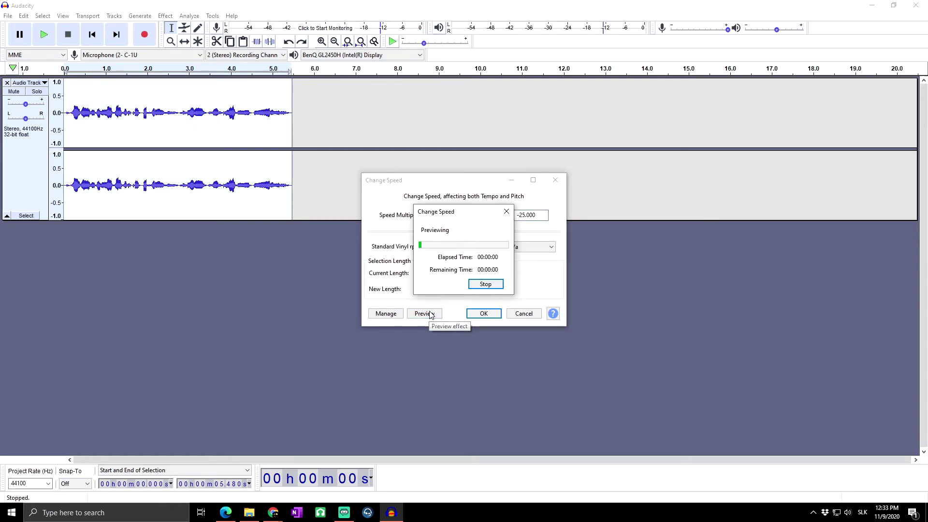
{"action": "left_click", "coordinate": [488, 285]}
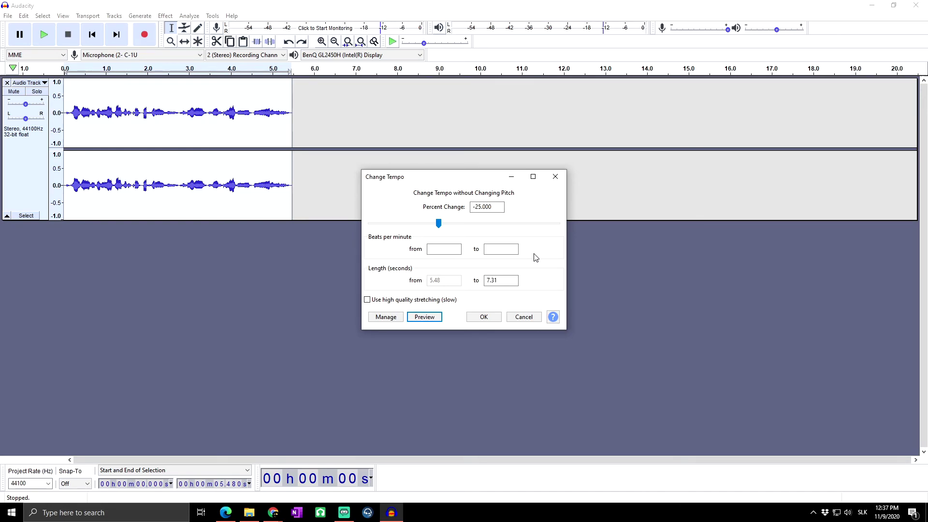
{"action": "left_click", "coordinate": [430, 317]}
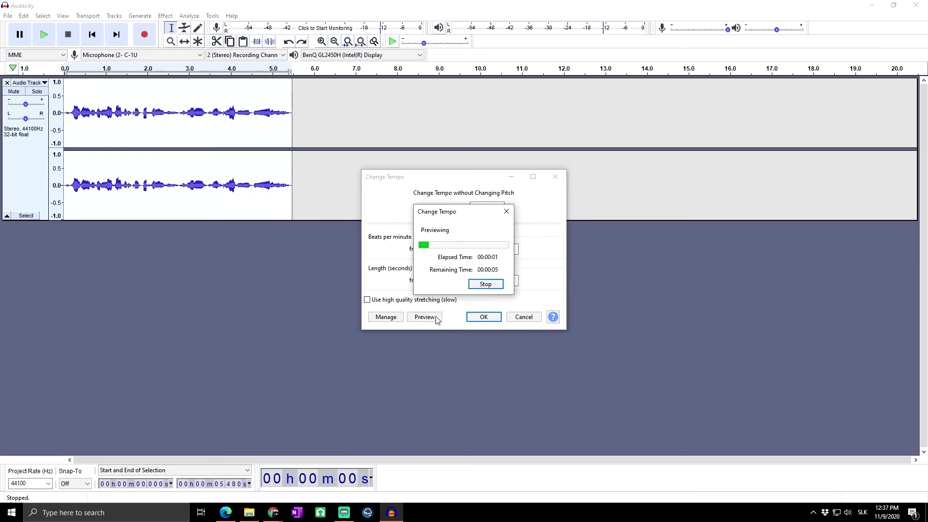
{"action": "left_click", "coordinate": [485, 284]}
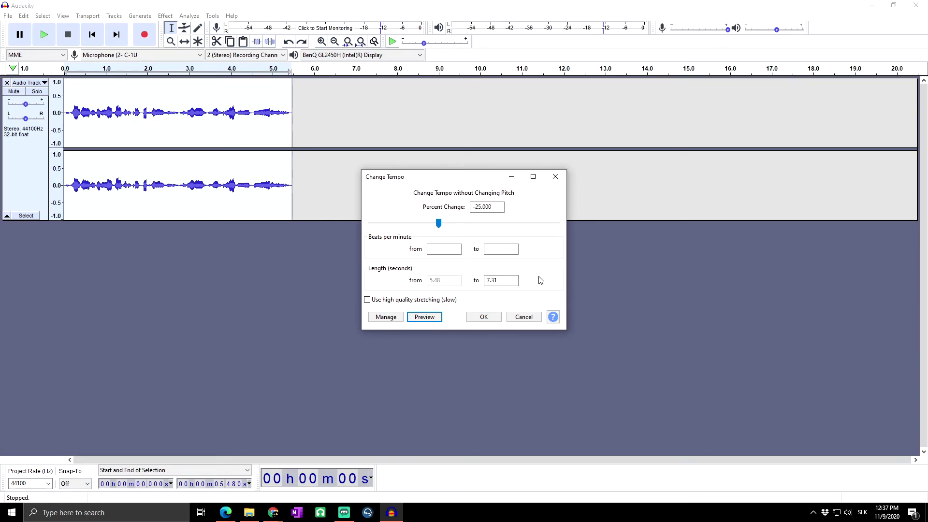
{"action": "left_click", "coordinate": [510, 281]}
{"action": "left_click_drag", "start_coordinate": [507, 281], "coordinate": [449, 290]}
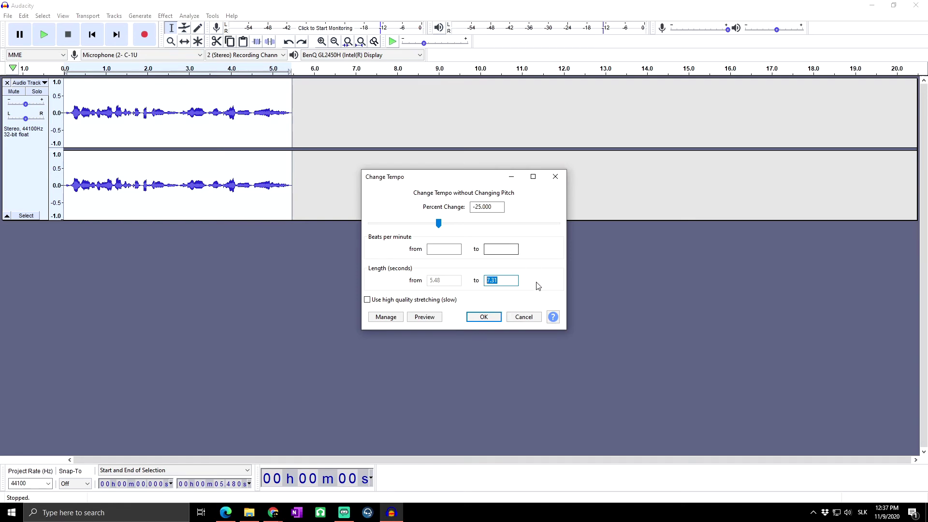
{"action": "left_click", "coordinate": [554, 176]}
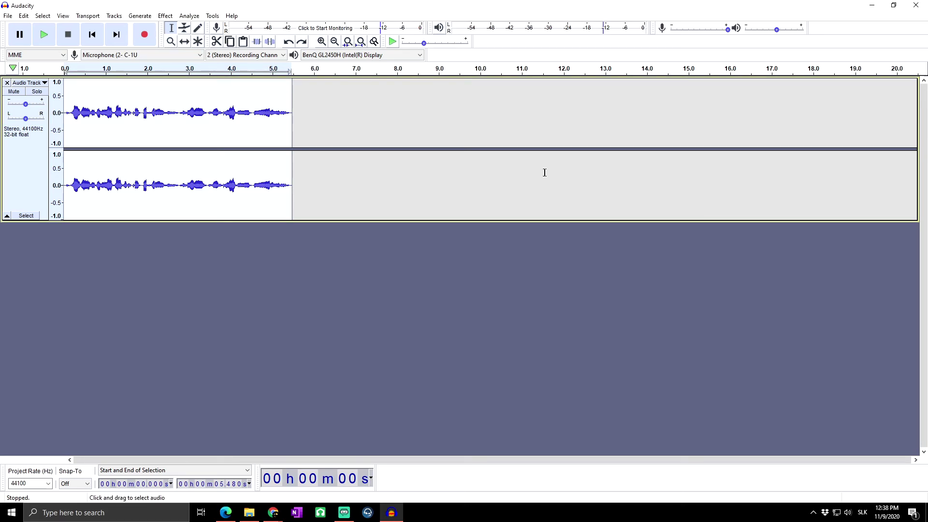